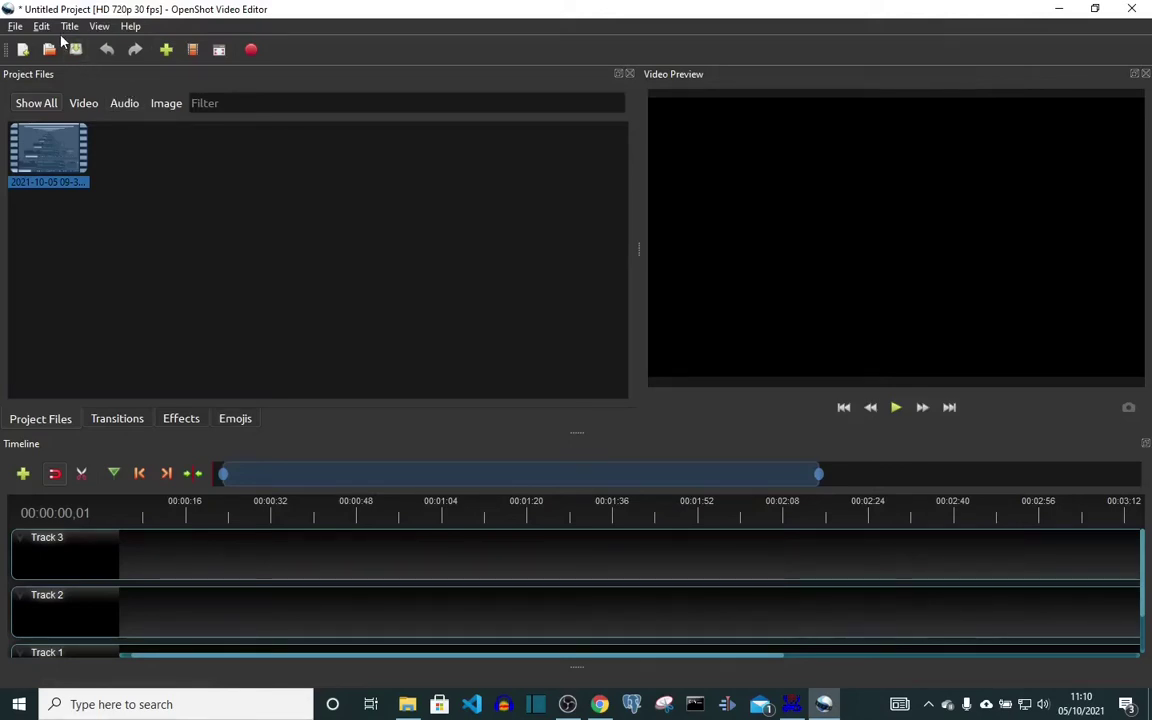
# Open and cancel the plain Title templates, then open the Animated Title template chooser
pyautogui.click(70, 28)
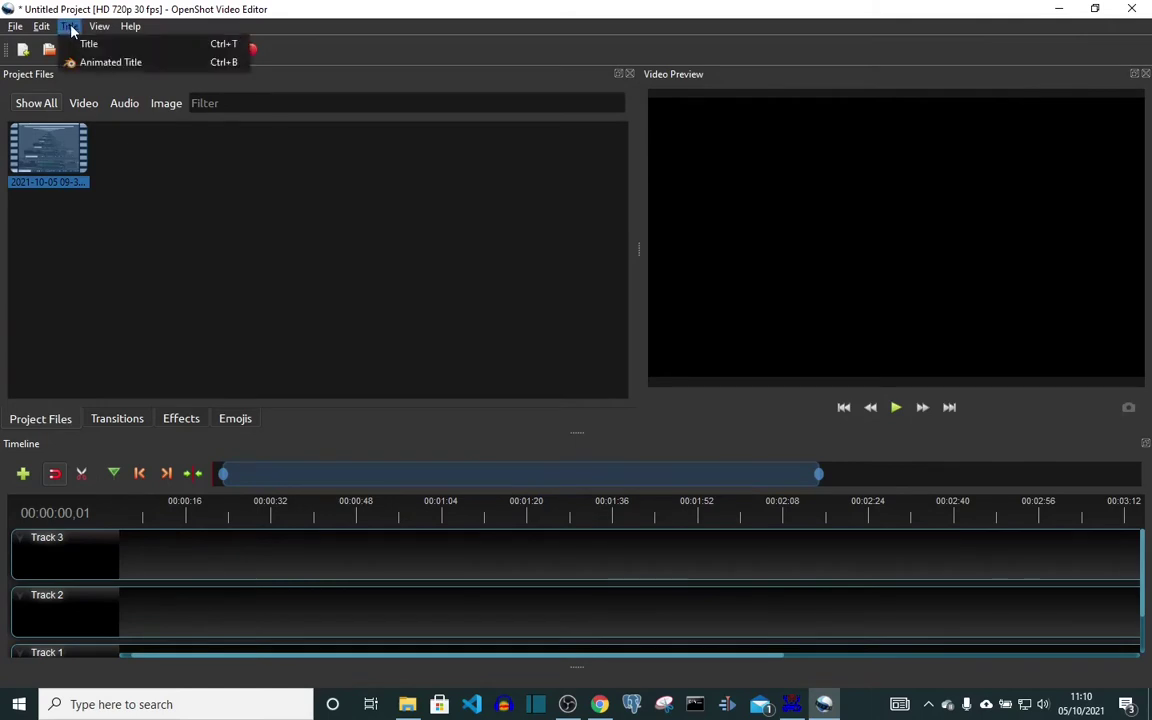
pyautogui.click(79, 46)
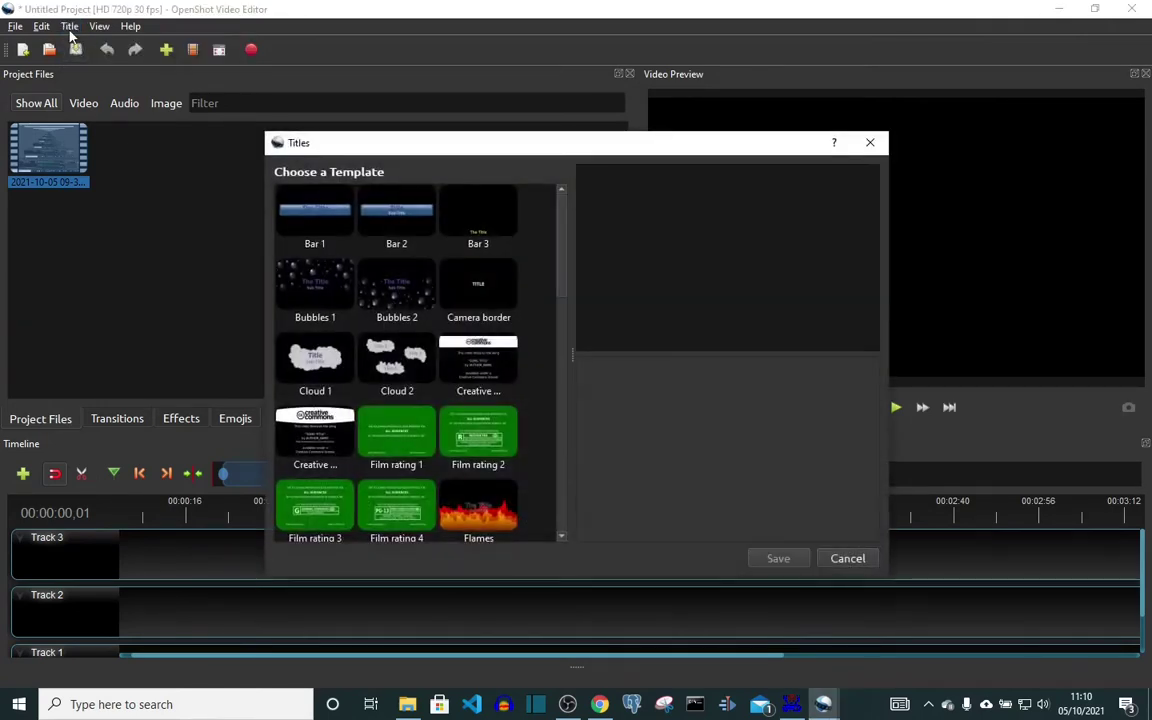
pyautogui.press('Escape')
pyautogui.click(74, 27)
pyautogui.click(77, 62)
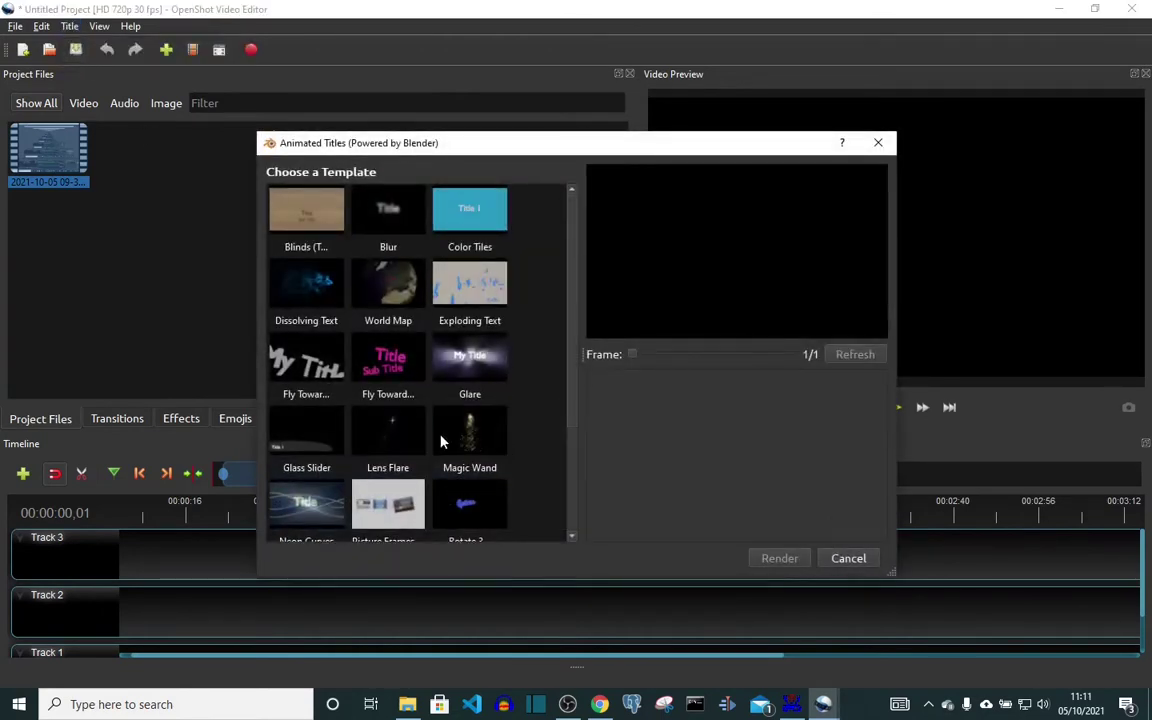
# Choose the Exploding Text template and dismiss the resulting Blender-required warning
pyautogui.click(468, 300)
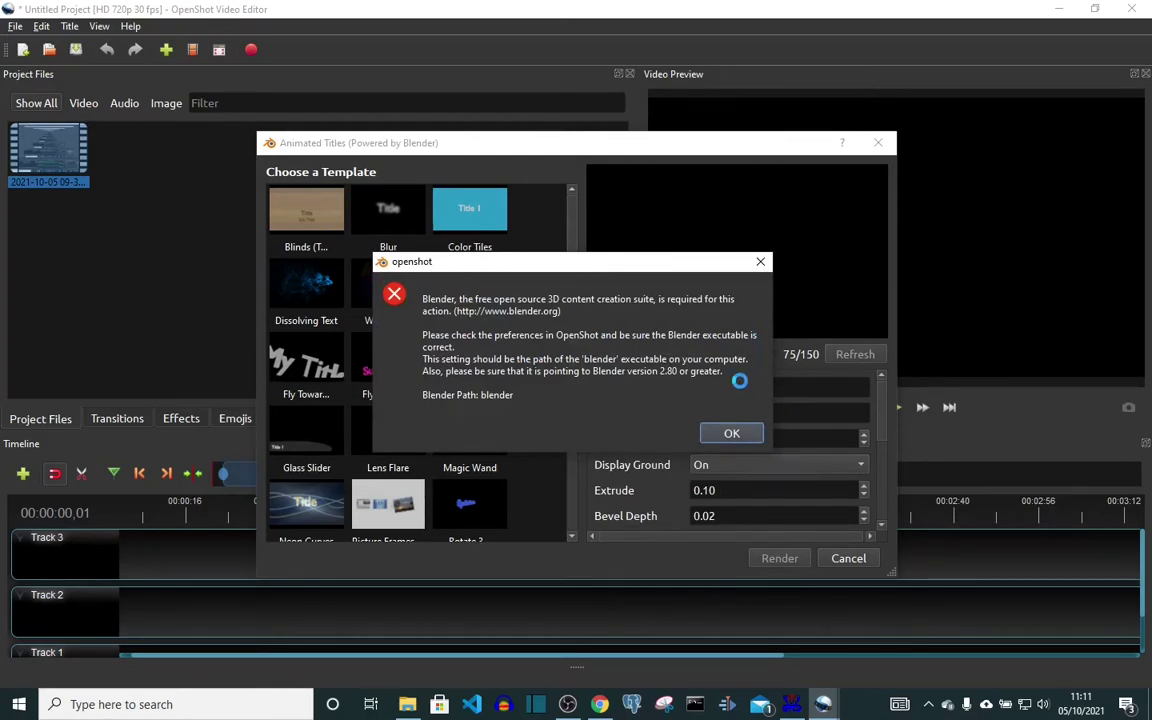
pyautogui.click(730, 434)
# Minimize OpenShot and browse This PC to C:\Program Files\Blender Foundation\Blender 2.93
pyautogui.click(1060, 12)
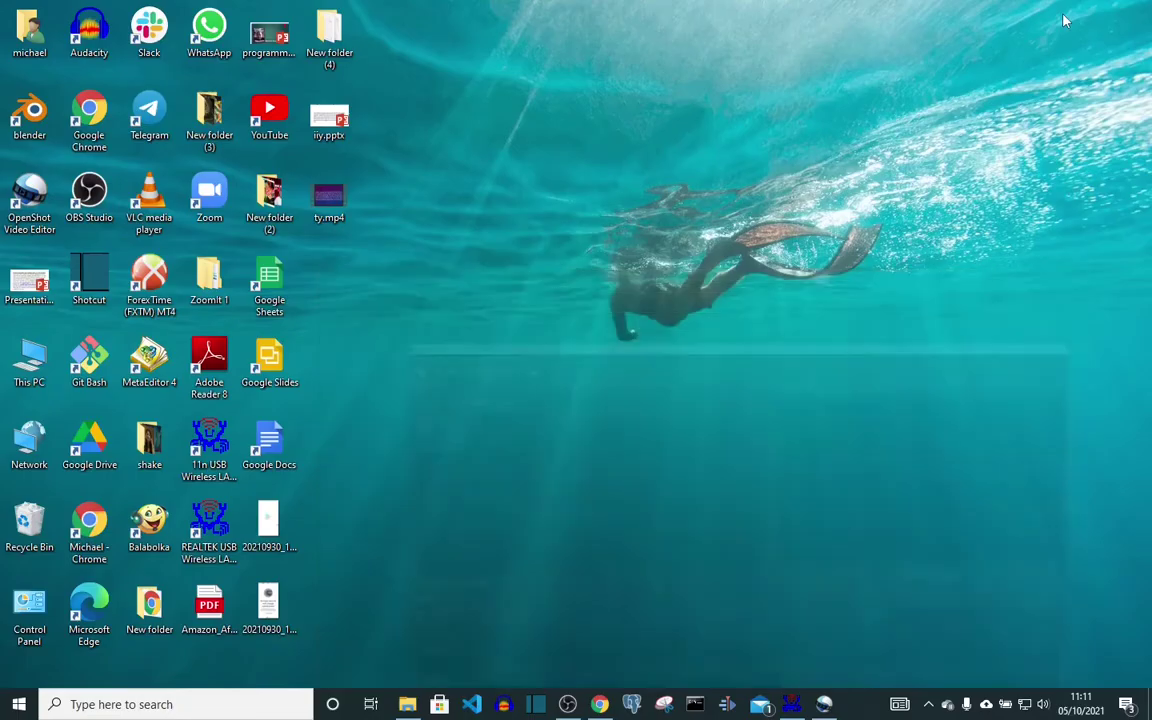
pyautogui.doubleClick(31, 380)
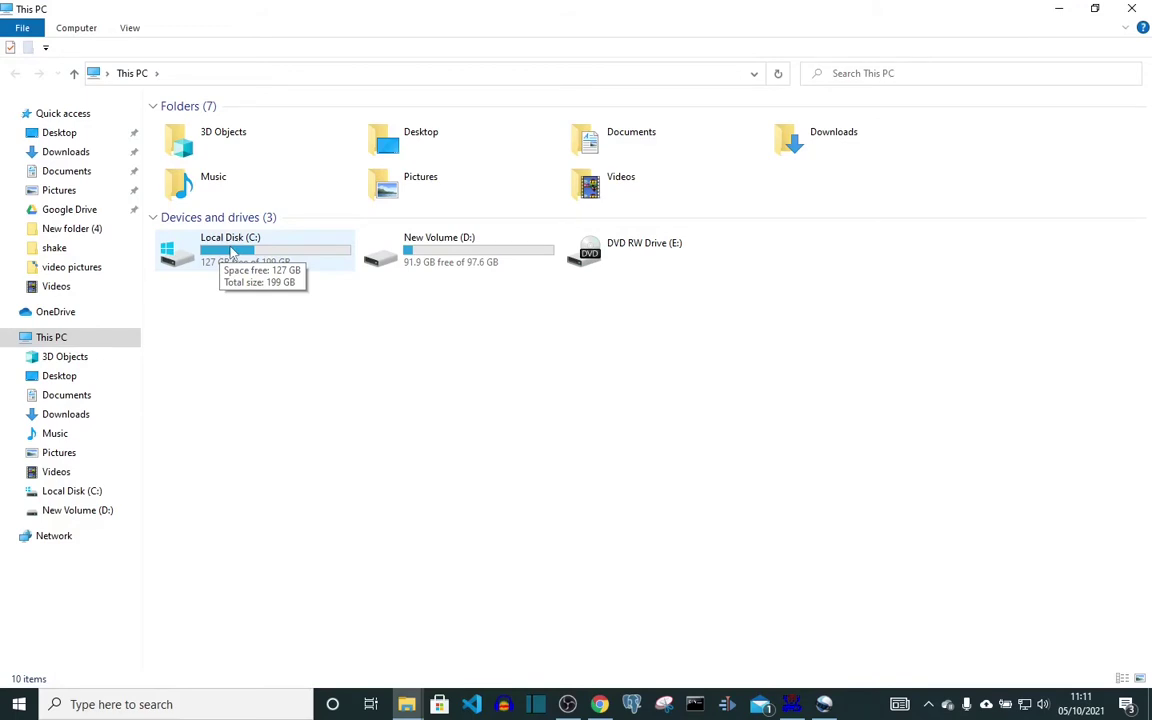
pyautogui.doubleClick(231, 252)
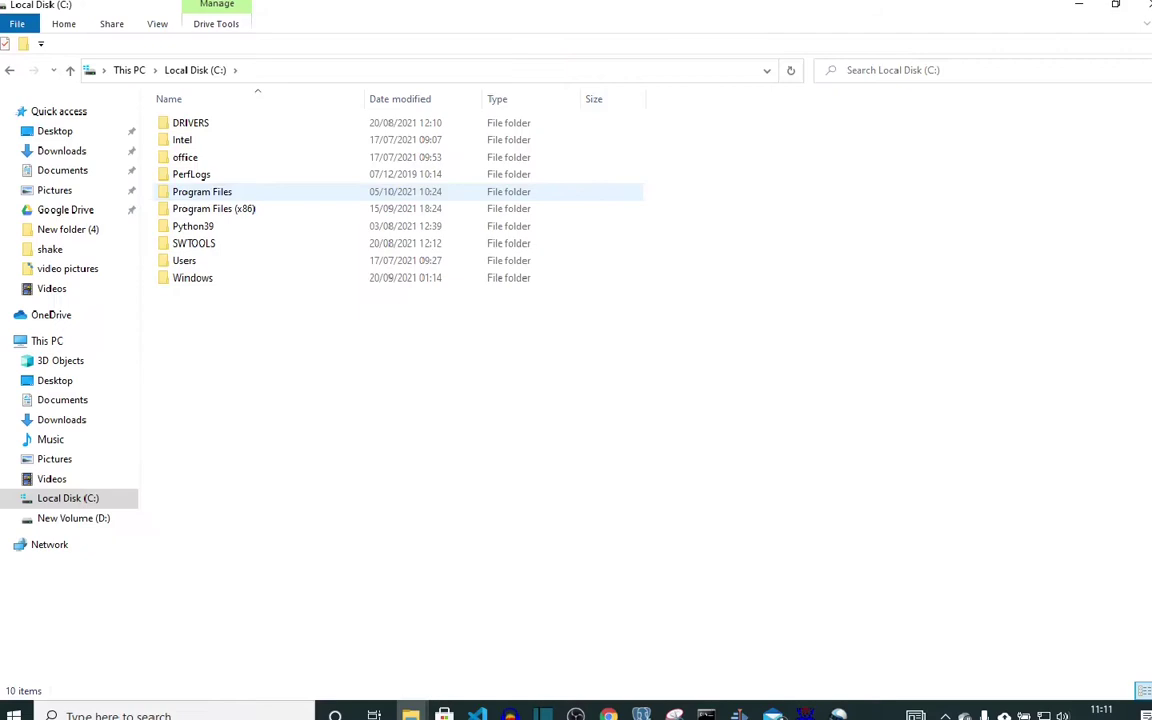
pyautogui.doubleClick(215, 194)
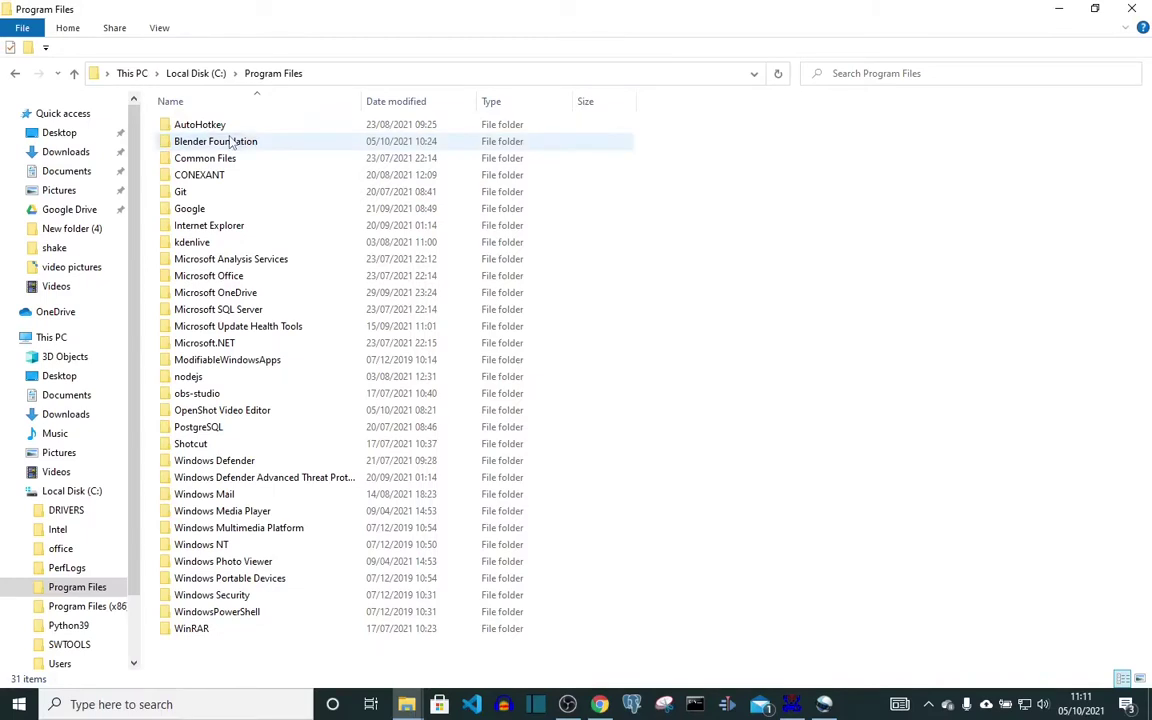
pyautogui.doubleClick(230, 143)
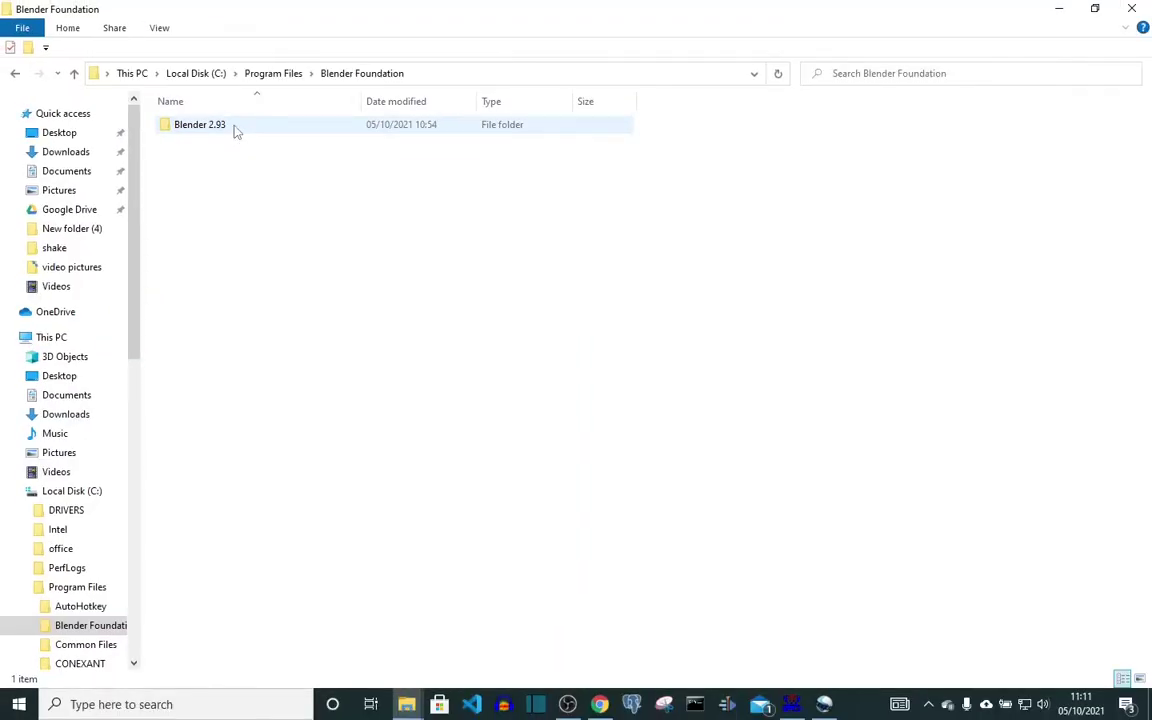
pyautogui.doubleClick(234, 129)
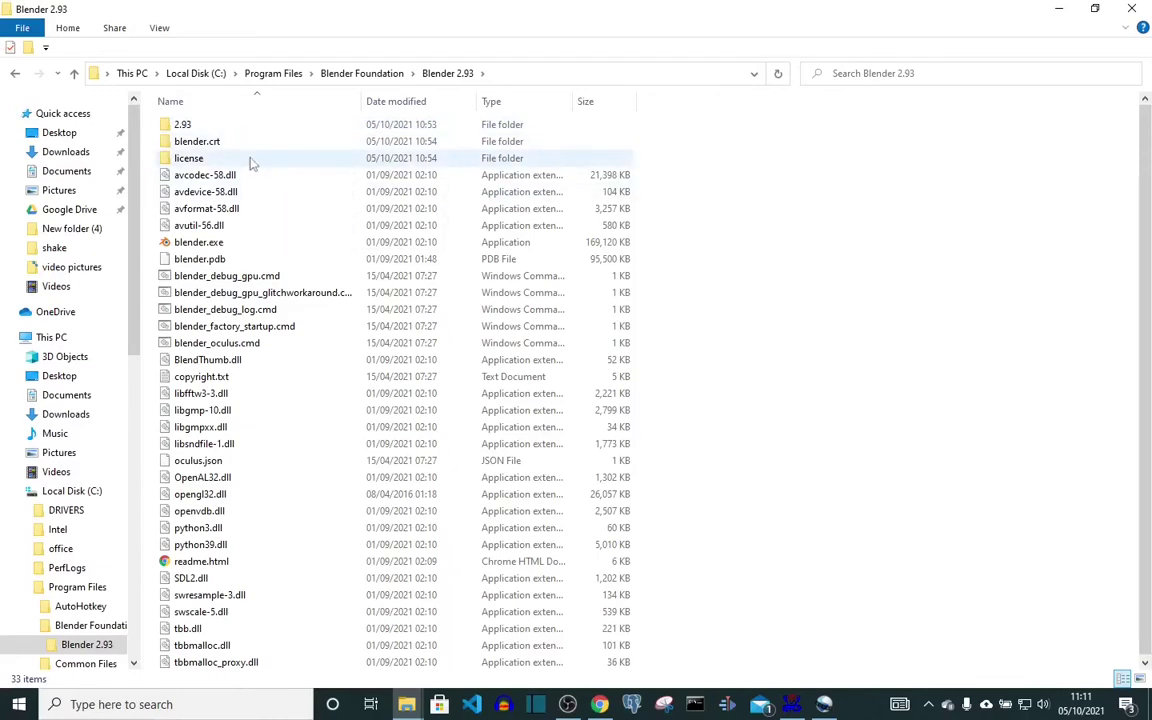
# Select blender.exe and copy the C:\Program Files\Blender Foundation\Blender 2.93 address to the clipboard
pyautogui.click(177, 243)
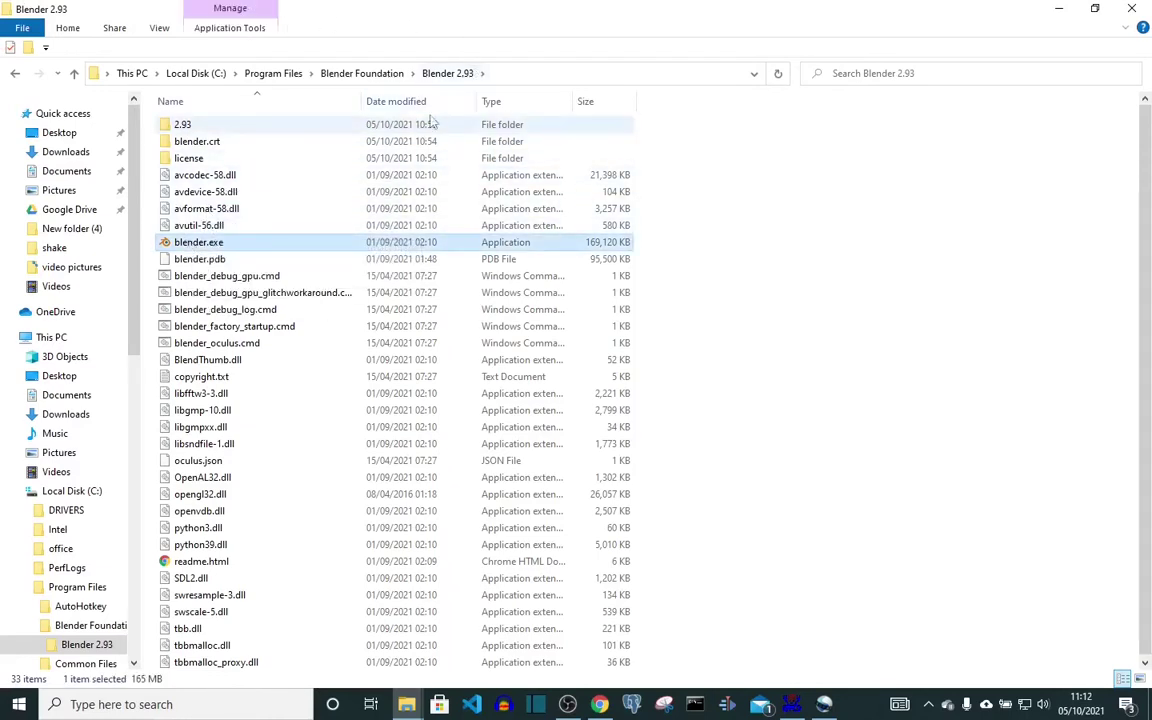
pyautogui.click(503, 73)
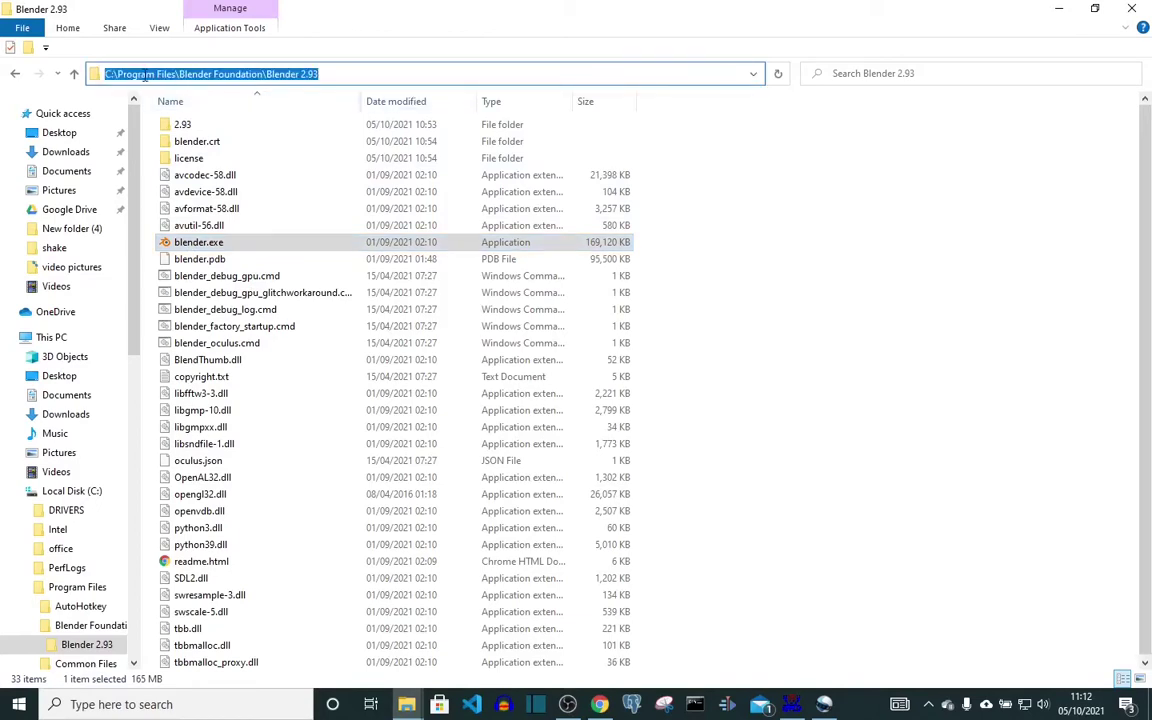
pyautogui.rightClick(331, 74)
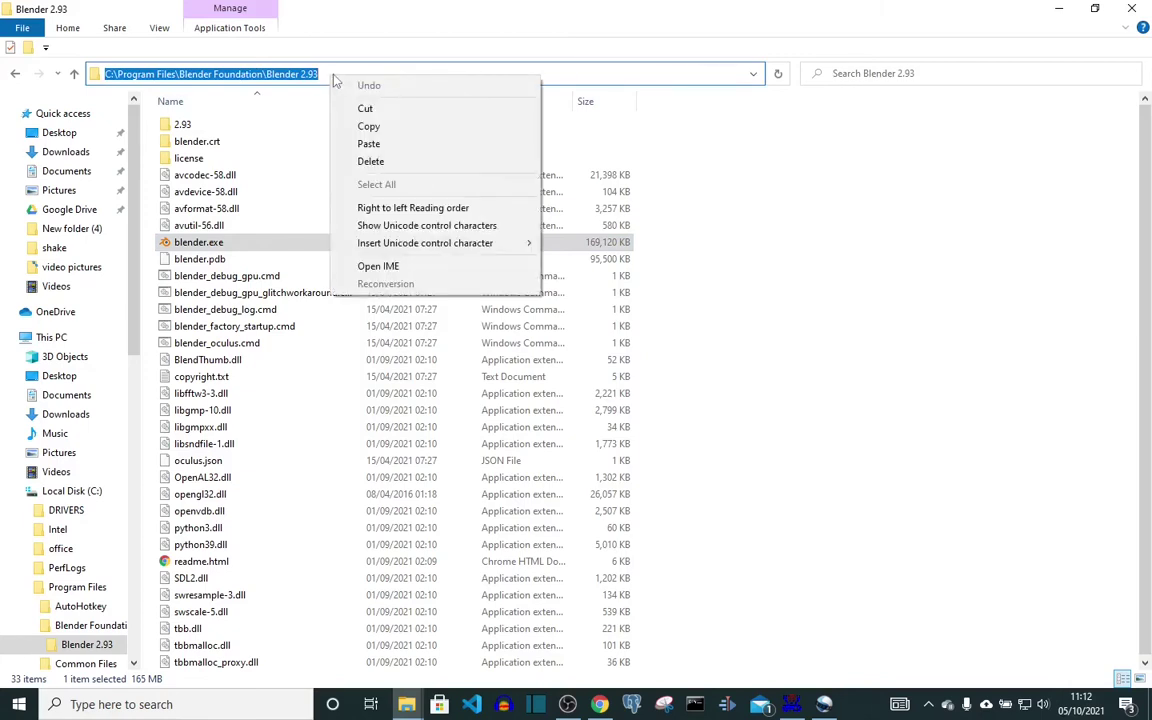
pyautogui.click(344, 125)
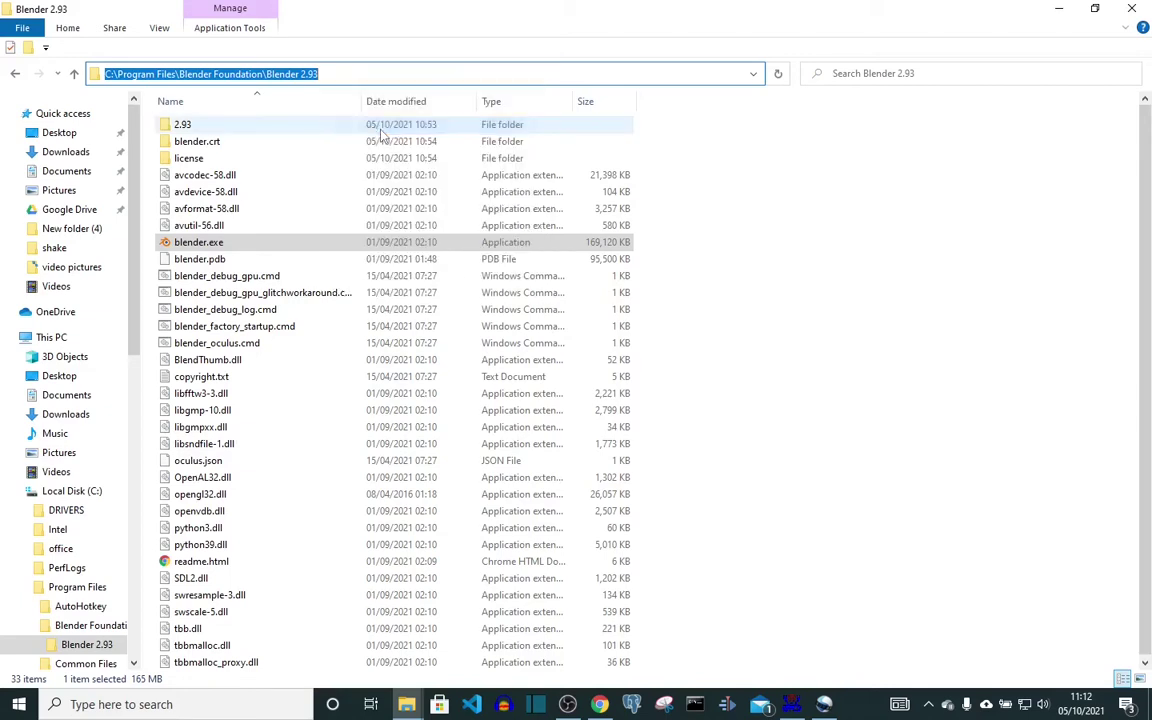
pyautogui.moveTo(826, 704)
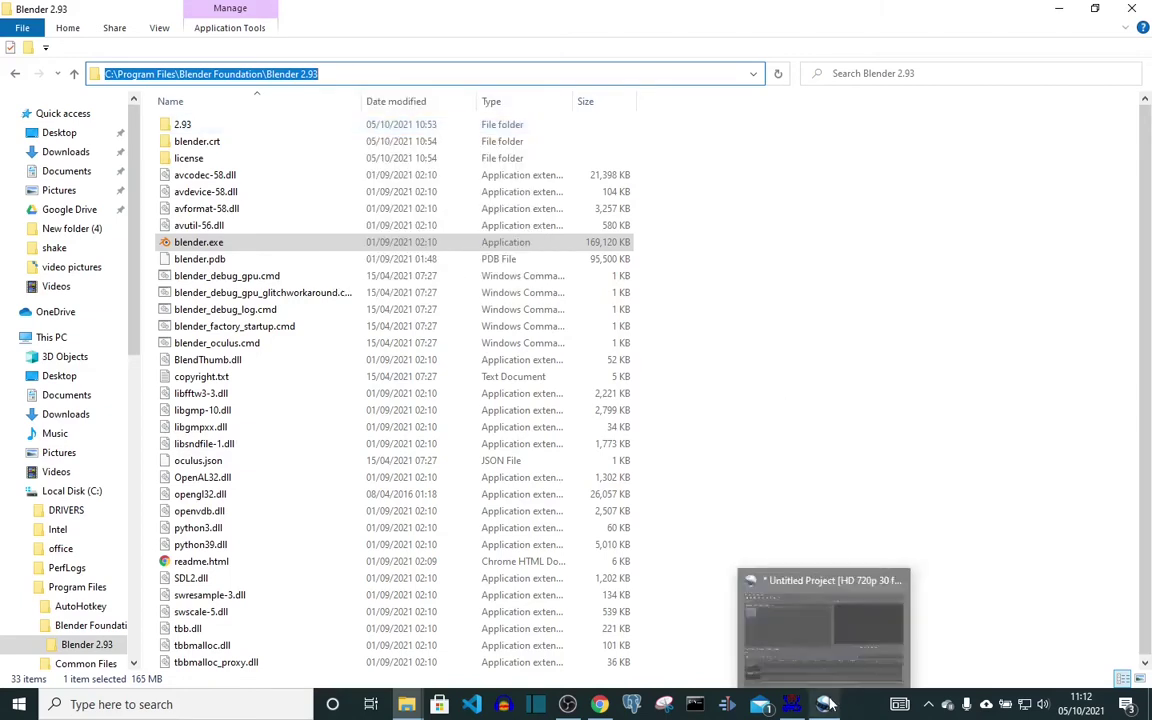
pyautogui.rightClick(295, 77)
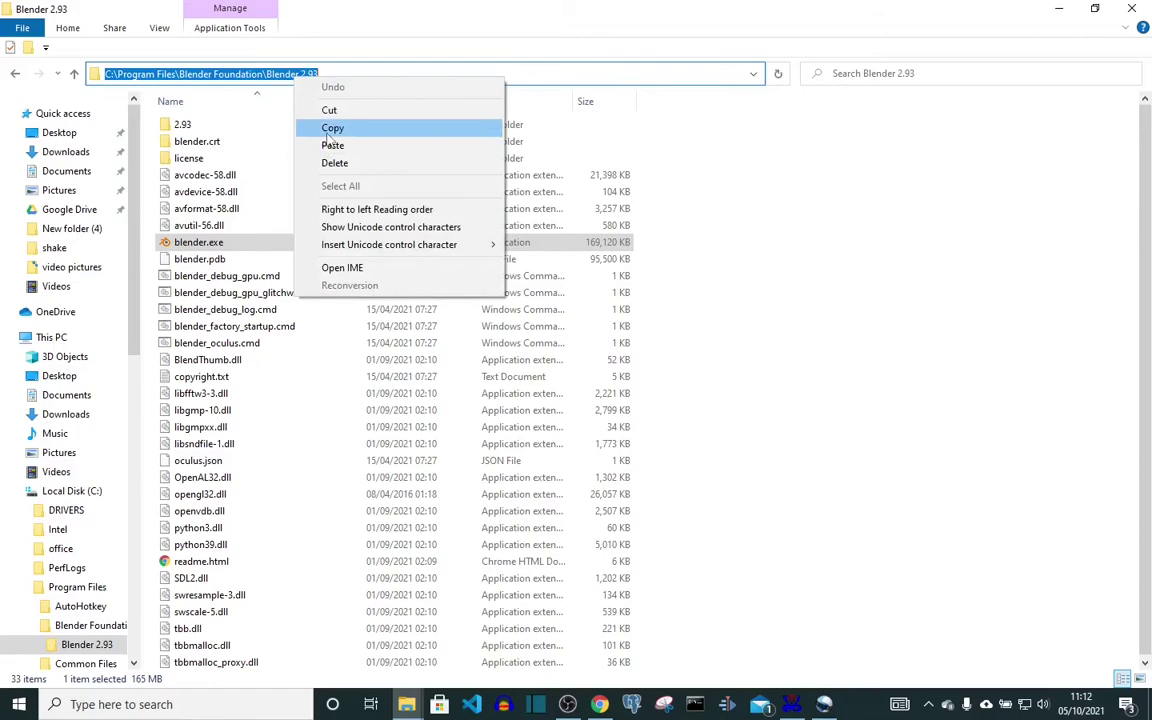
pyautogui.click(329, 126)
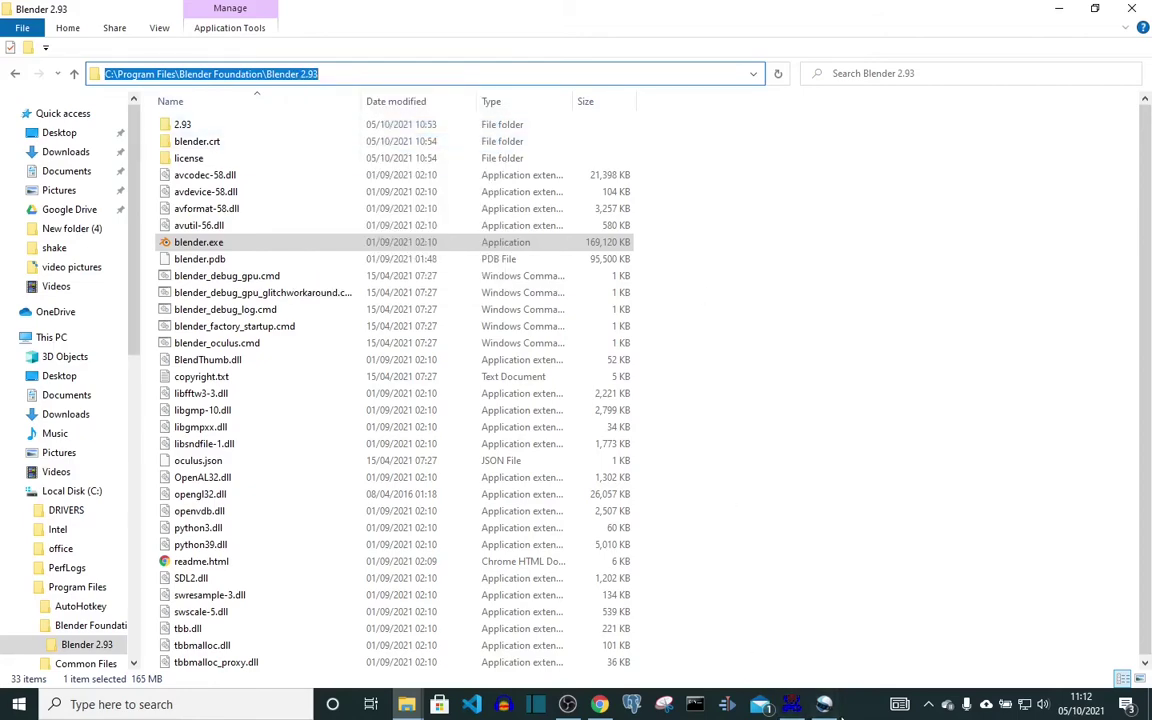
# In Edit > Preferences, replace the Blender Command 'blender' with the pasted Blender 2.93 folder path
pyautogui.click(824, 708)
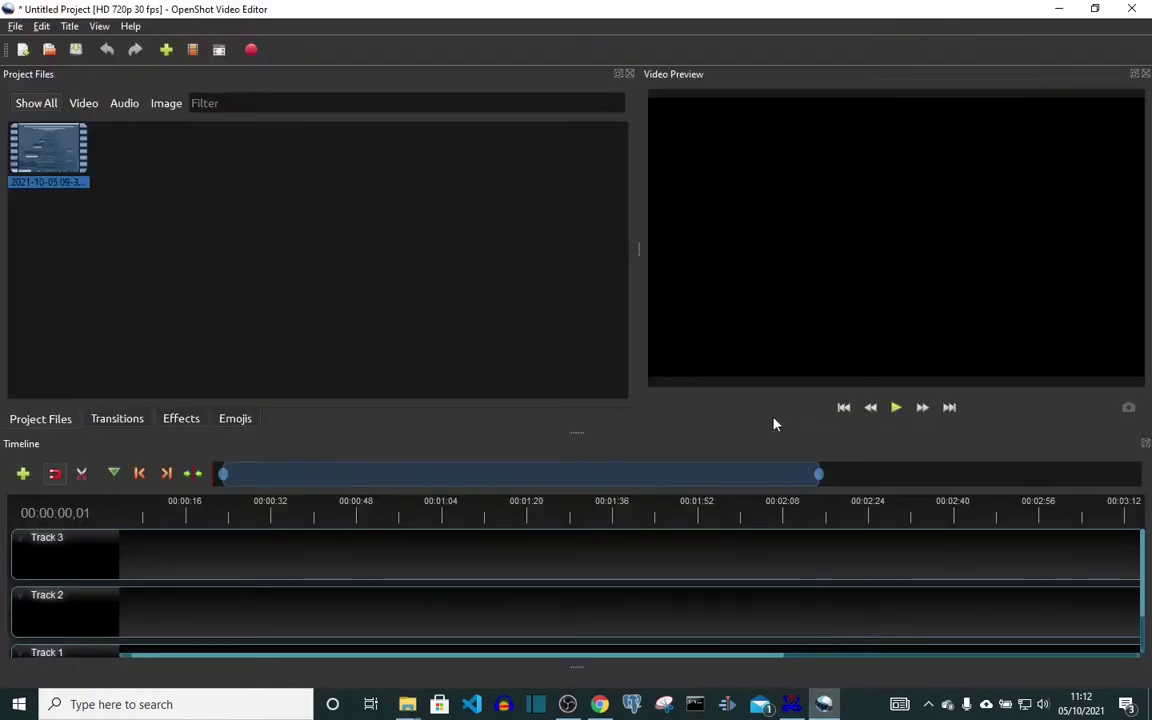
pyautogui.click(41, 27)
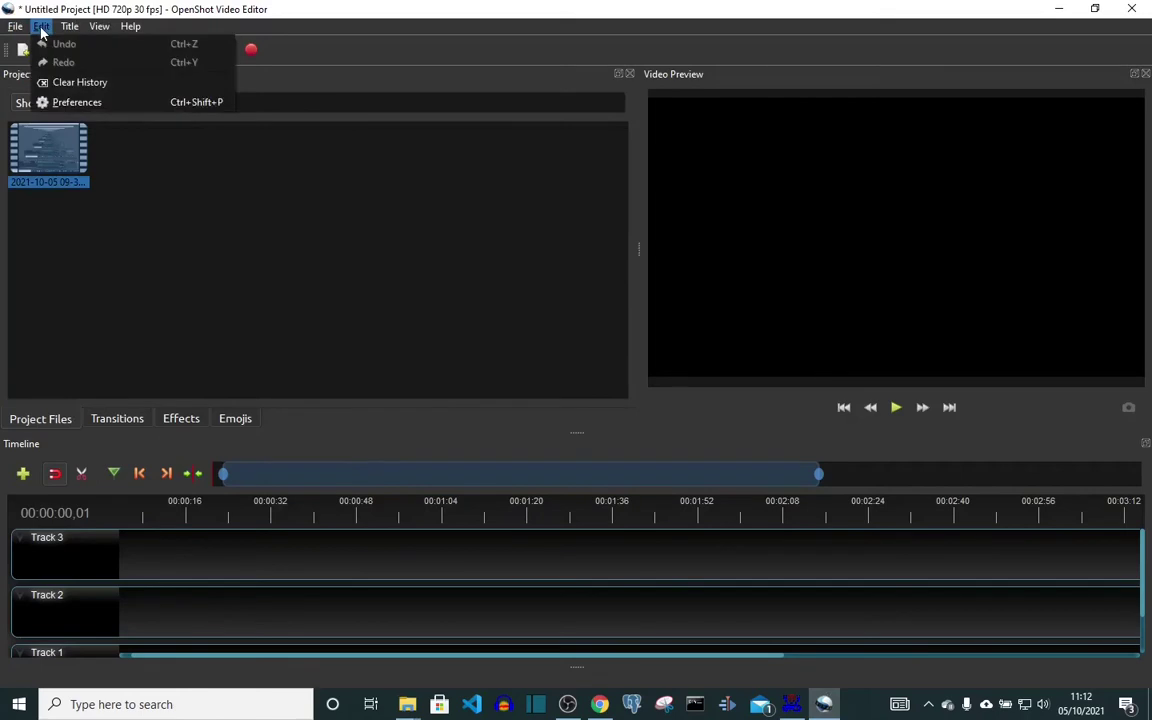
pyautogui.click(71, 102)
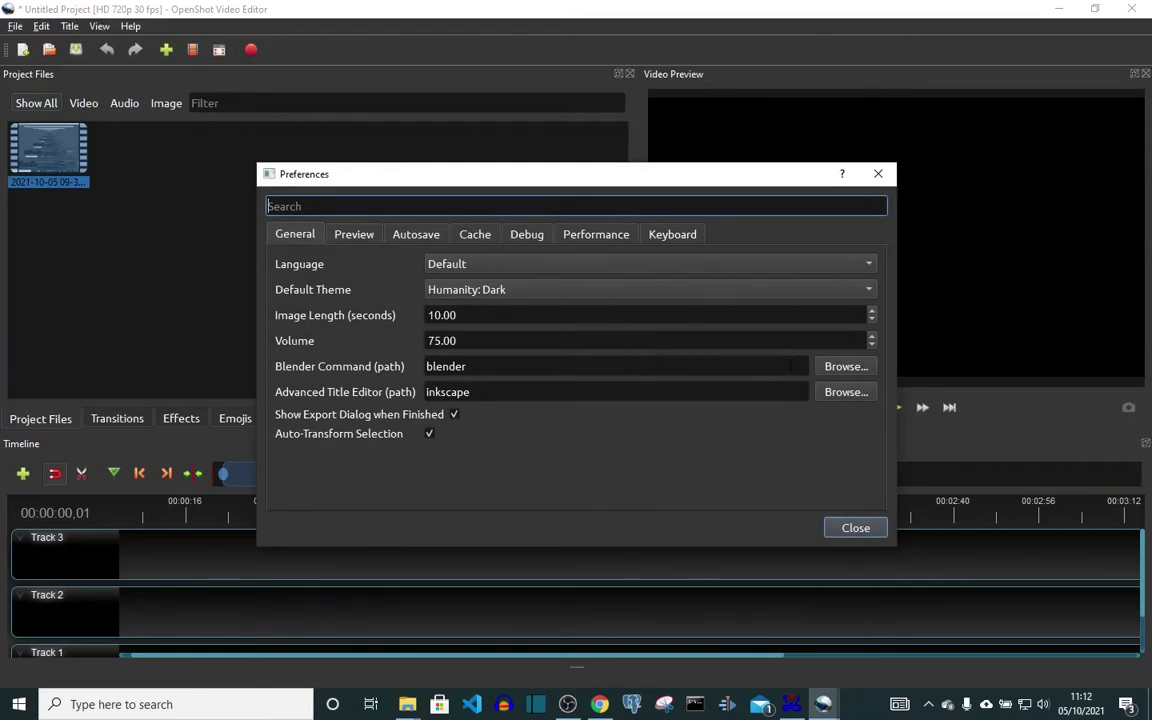
pyautogui.click(657, 367)
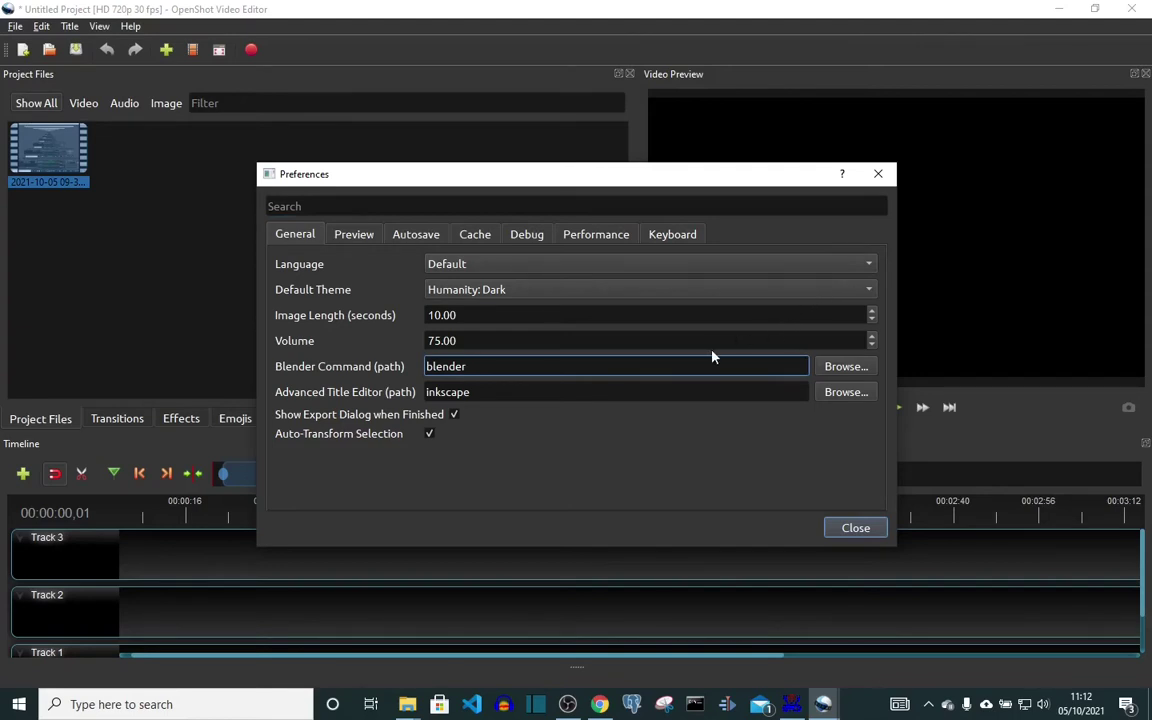
pyautogui.press('BackSpace')
pyautogui.press('BackSpace')
pyautogui.press('BackSpace')
pyautogui.press('BackSpace')
pyautogui.press('BackSpace')
pyautogui.press('BackSpace')
pyautogui.press('BackSpace')
pyautogui.rightClick(697, 366)
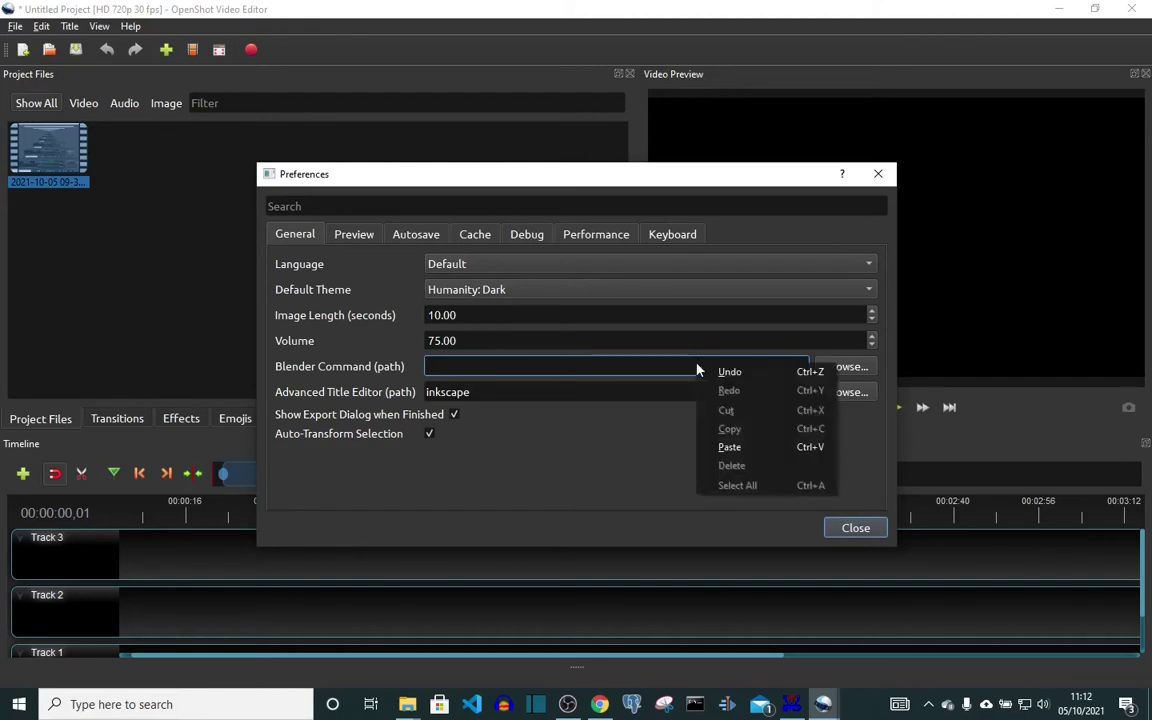
pyautogui.click(740, 447)
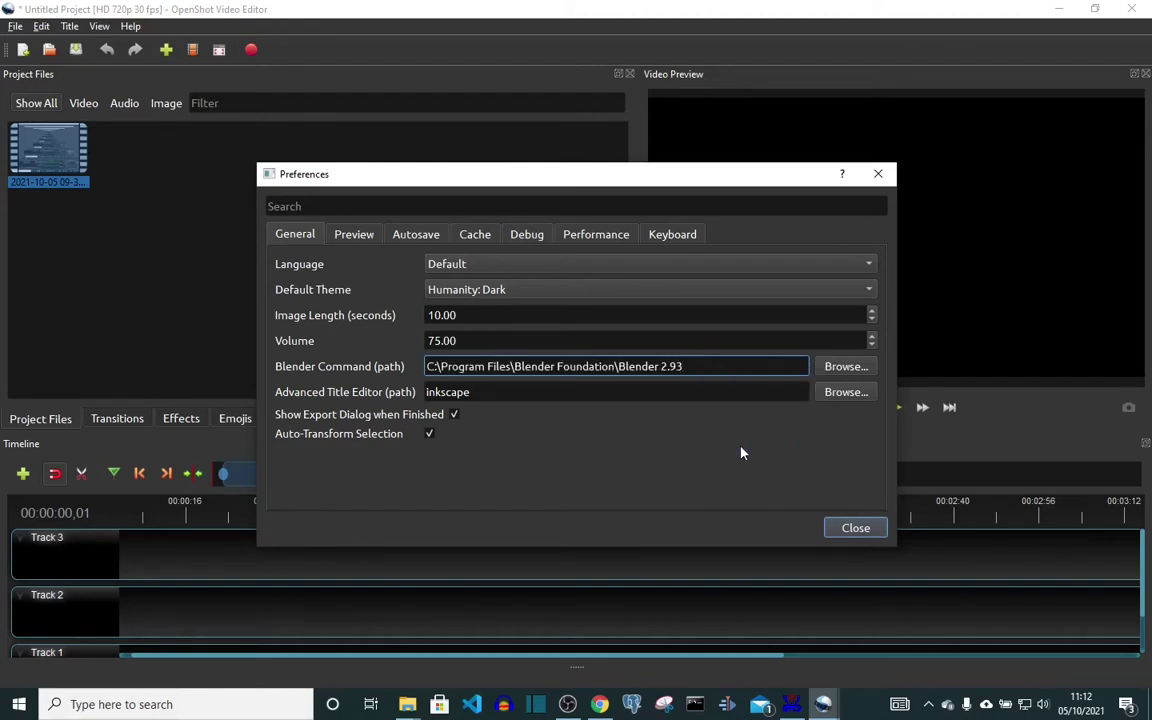
# Browse to blender.exe in the Blender 2.93 folder as the Blender Command, then close Preferences
pyautogui.click(845, 367)
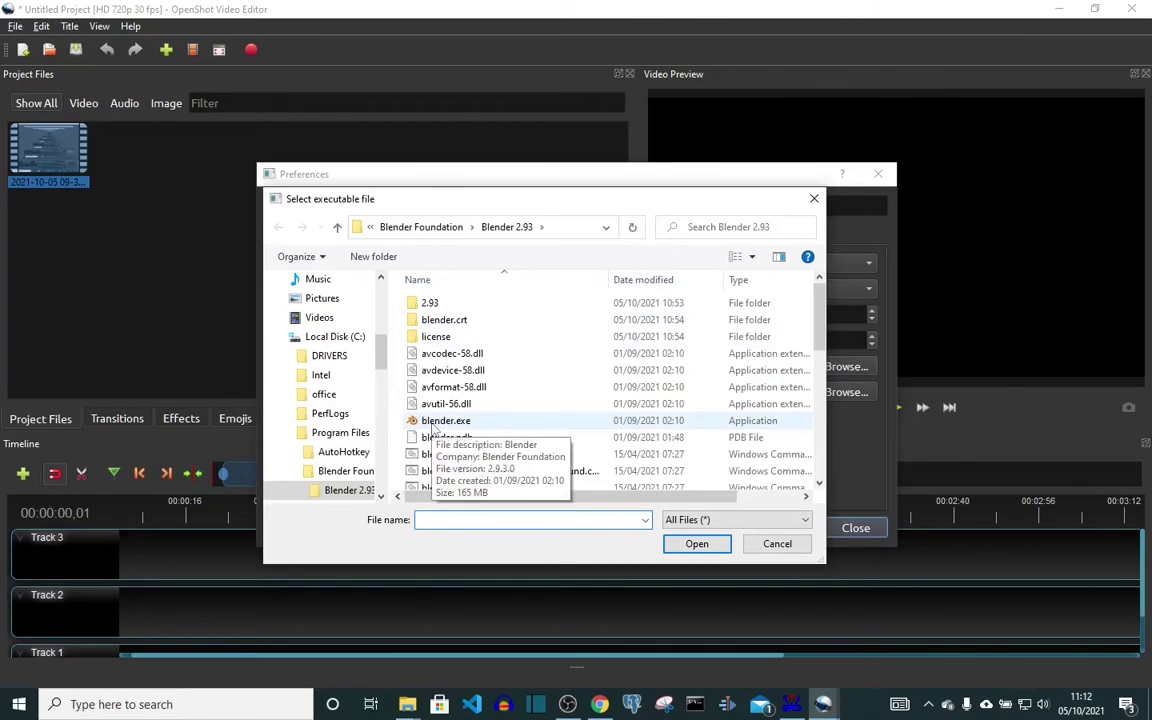
pyautogui.click(432, 421)
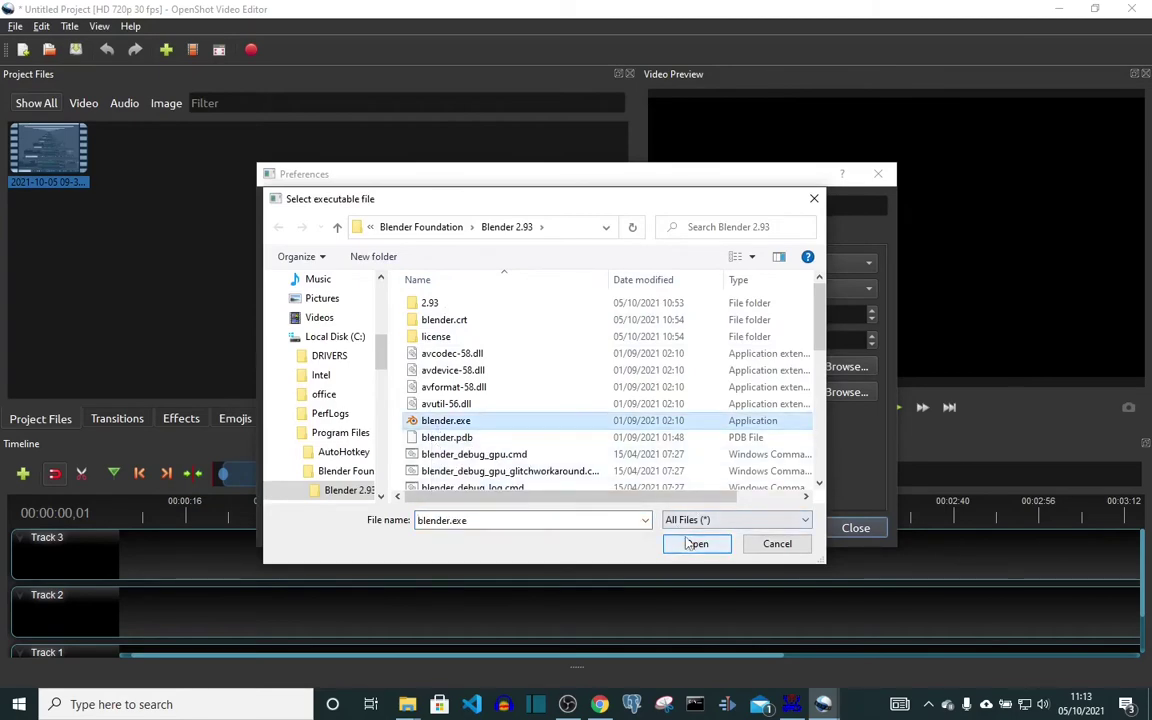
pyautogui.click(690, 543)
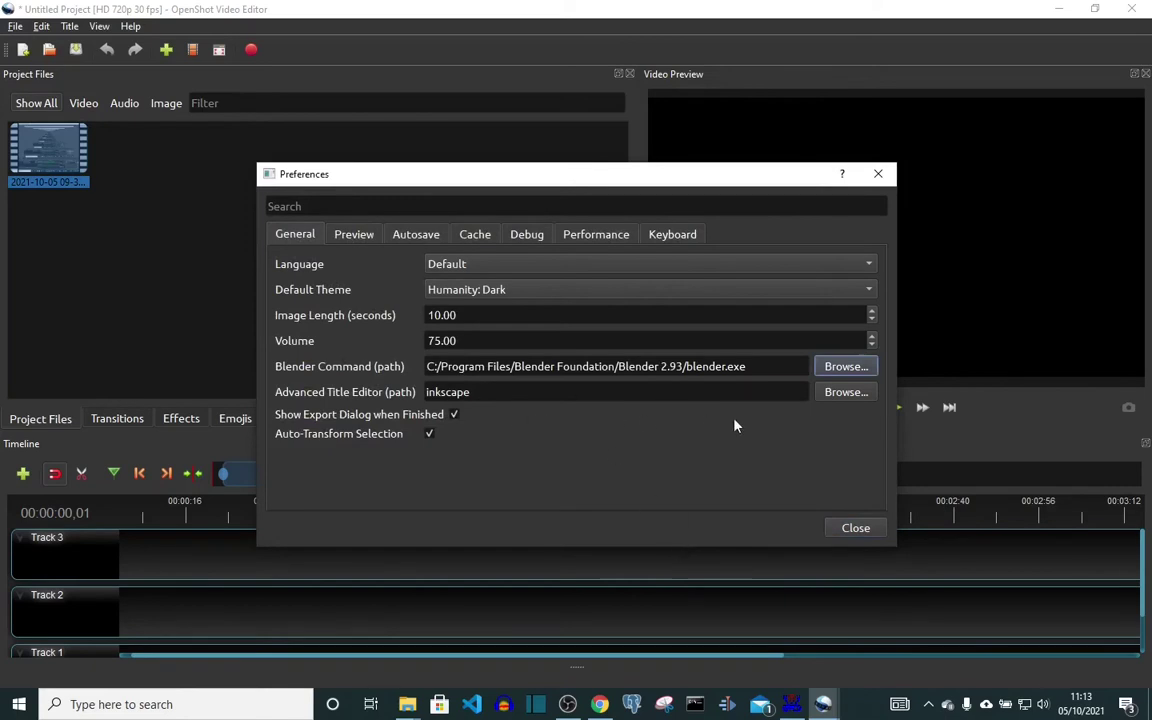
pyautogui.click(855, 530)
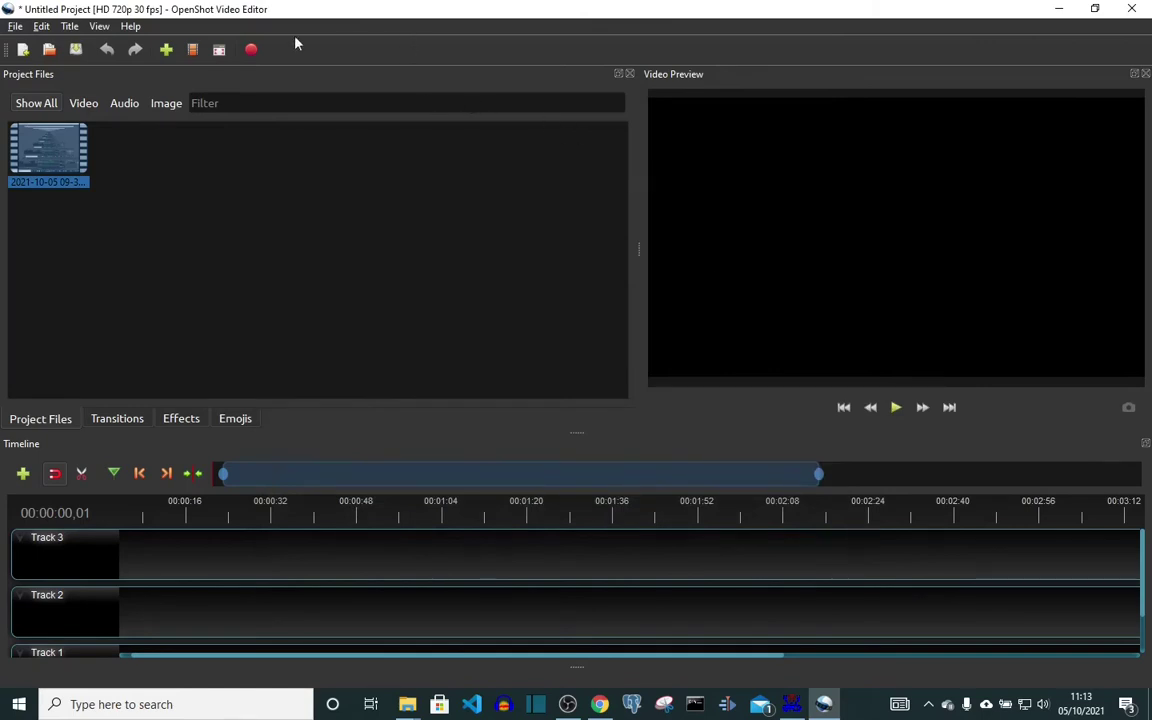
# Render an animated title from the Glare template, producing the TitleFileName clip
pyautogui.click(69, 26)
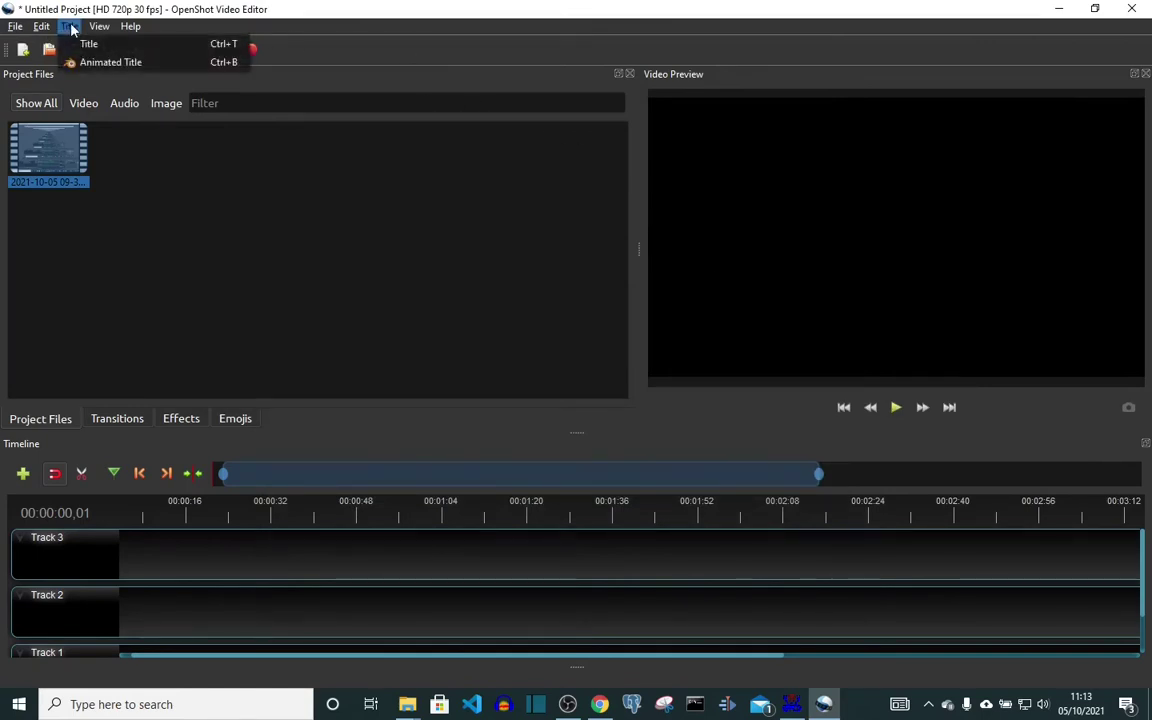
pyautogui.click(108, 68)
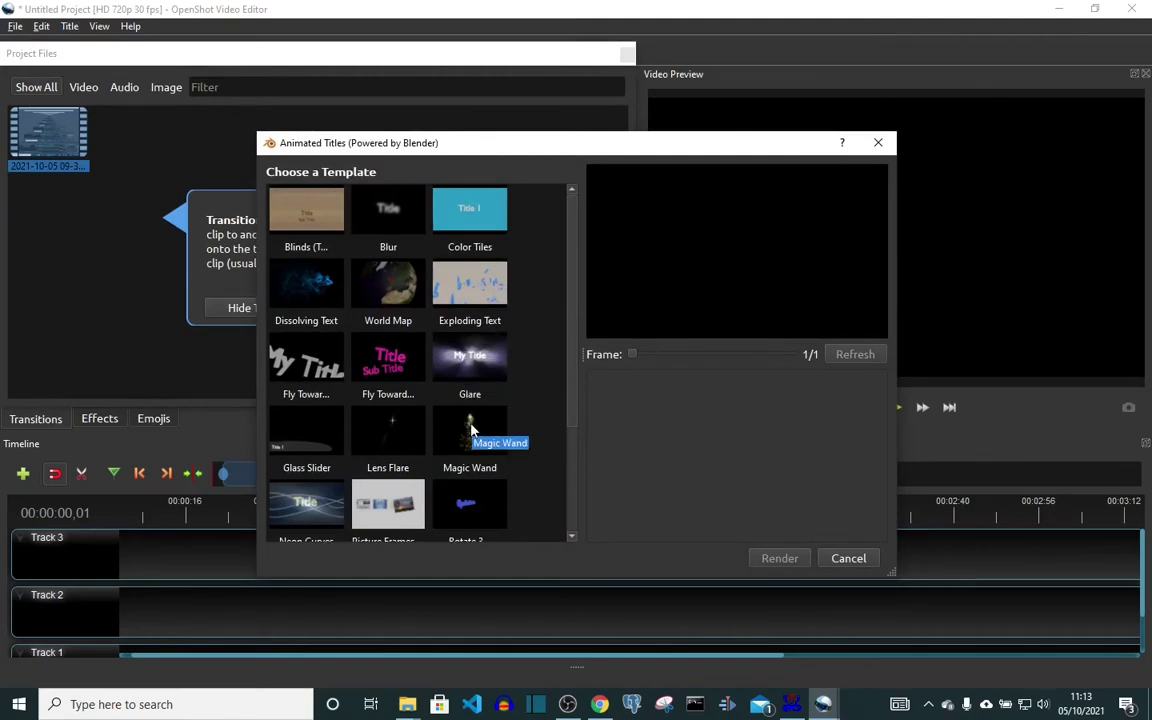
pyautogui.click(450, 352)
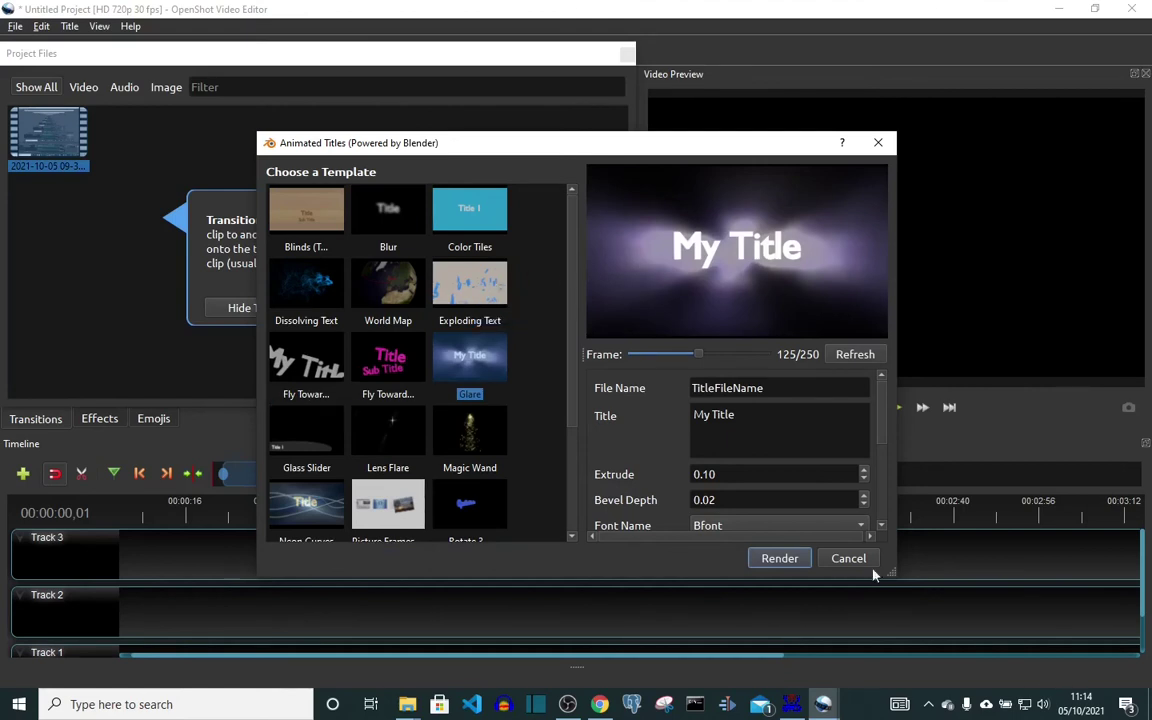
pyautogui.click(777, 561)
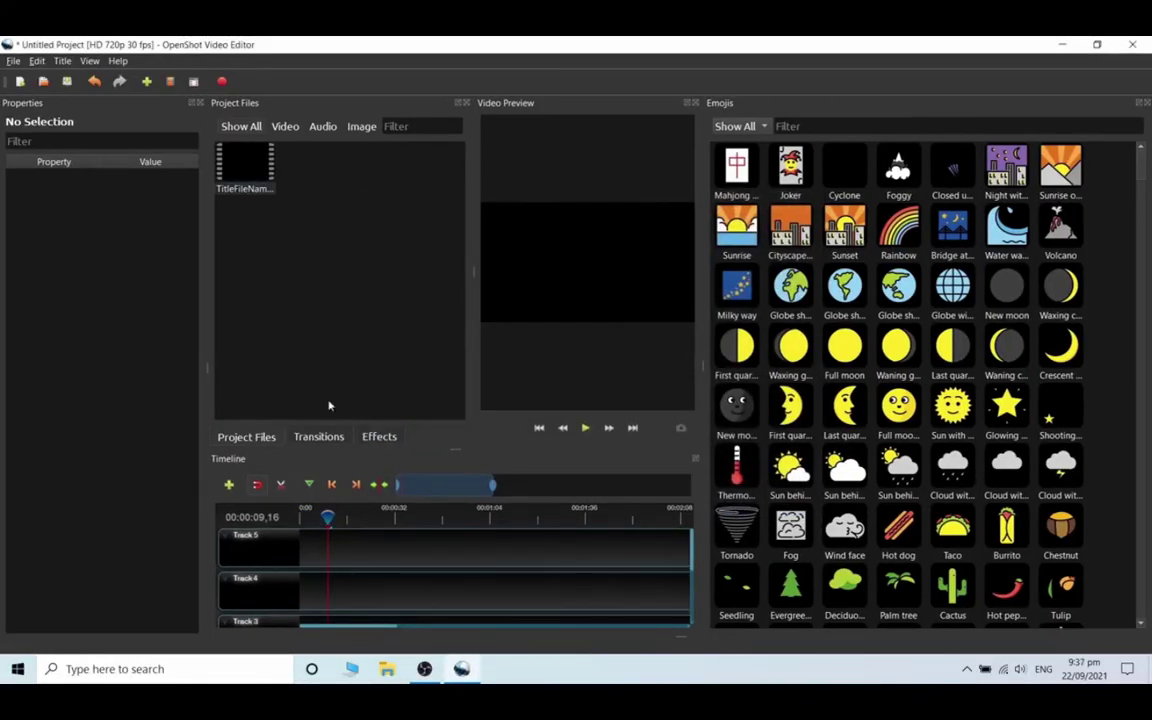
# Place the TitleFileName clip at the start of Track 5 and widen the Video Preview panel
pyautogui.moveTo(249, 187); pyautogui.dragTo(296, 530)
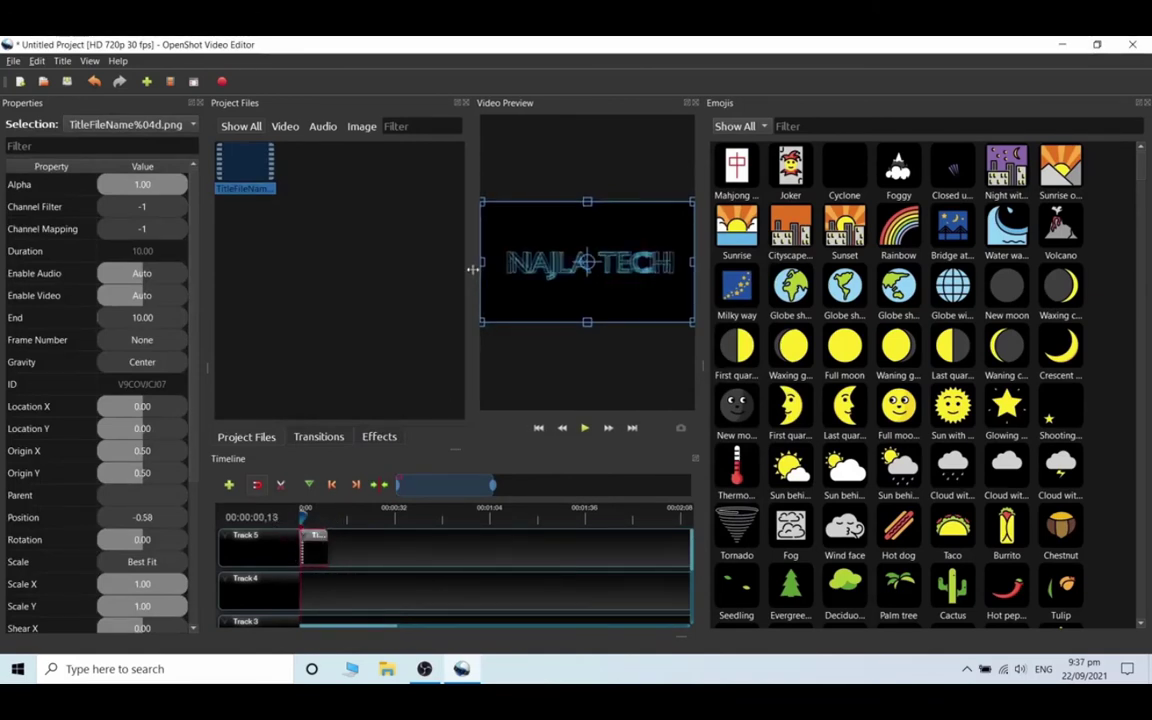
pyautogui.moveTo(478, 275); pyautogui.dragTo(292, 300)
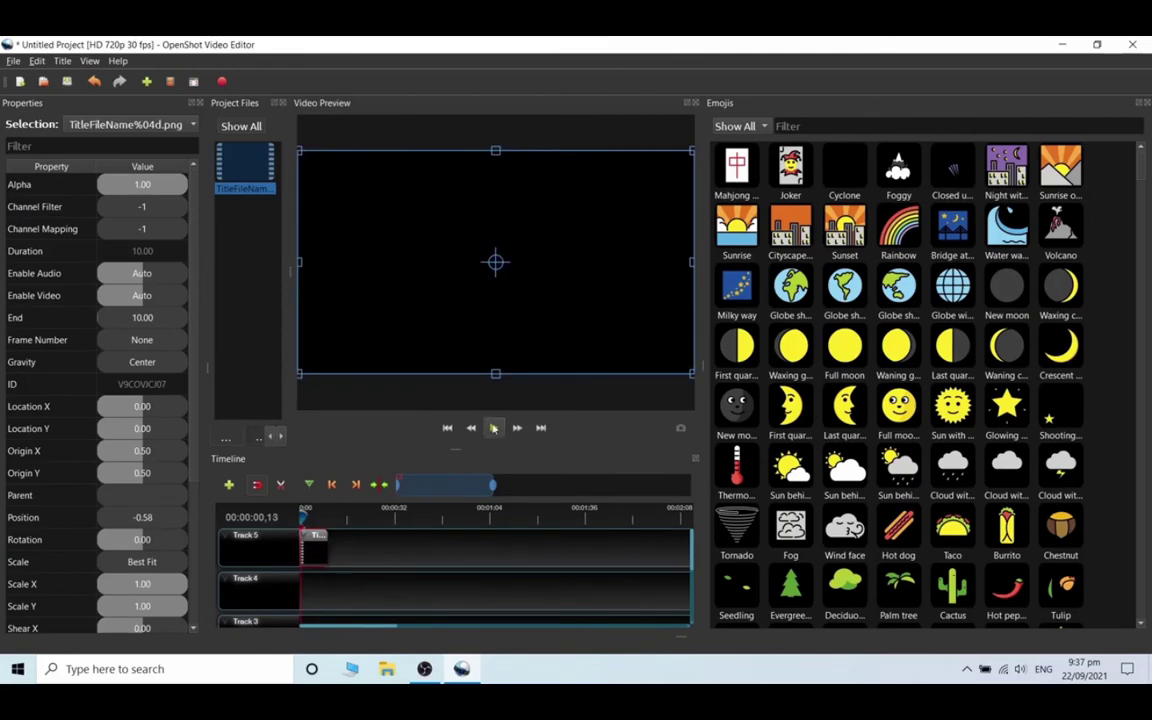